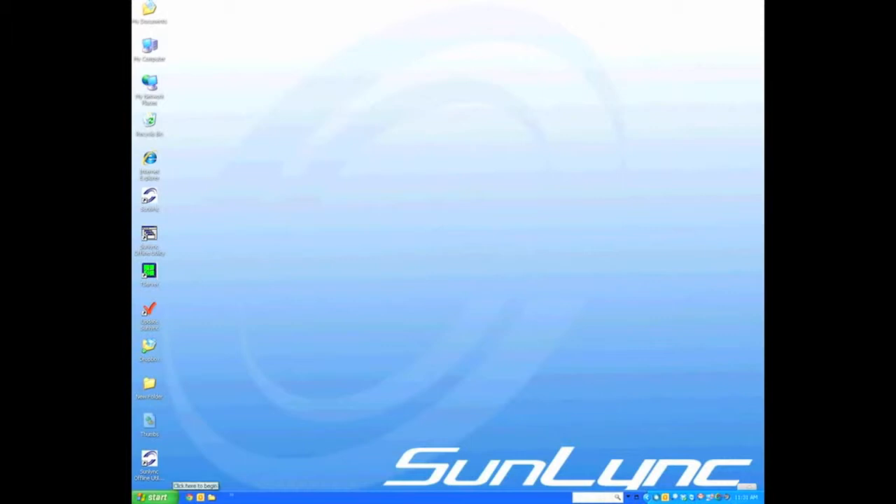
Browse the installed programs to the Sunlync program group and look over its utilities
click(156, 497)
click(179, 471)
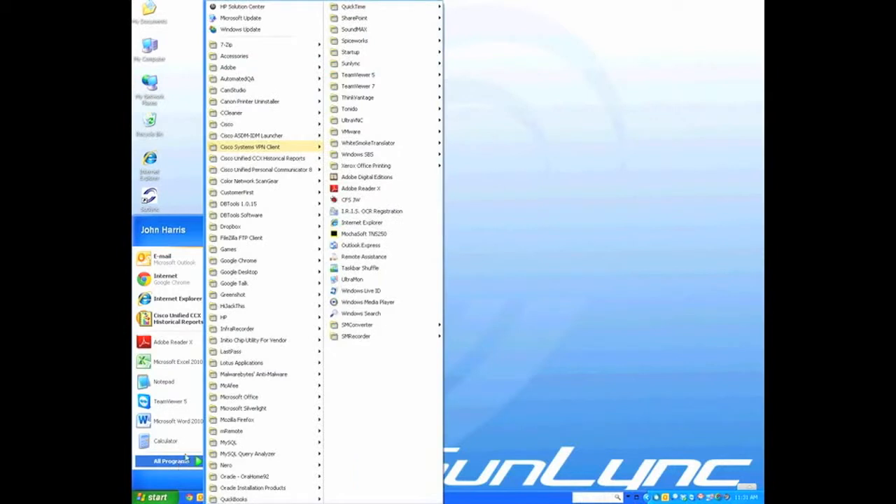
mouse_move(376, 73)
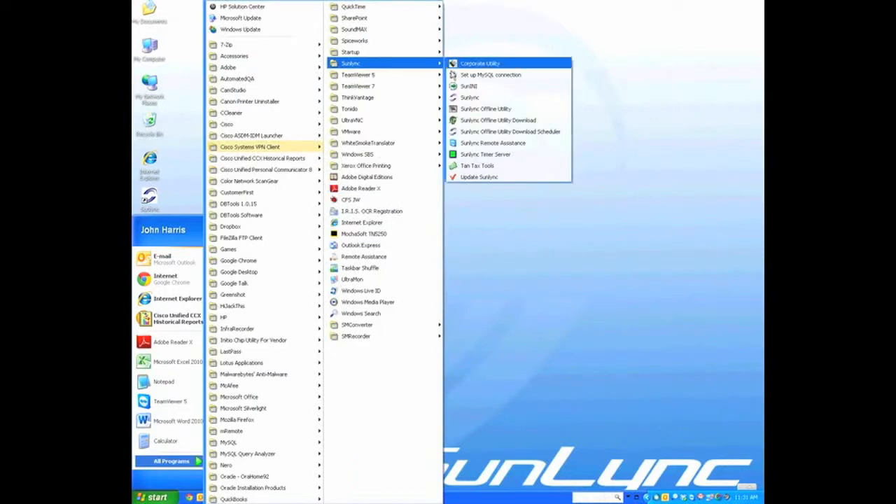
click(472, 105)
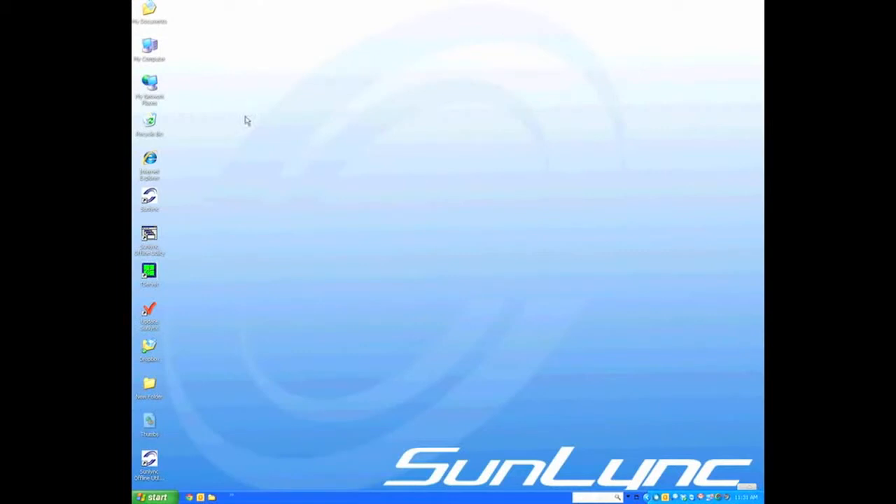
Launch SunLync from the desktop and log in with the POS user account
click(152, 208)
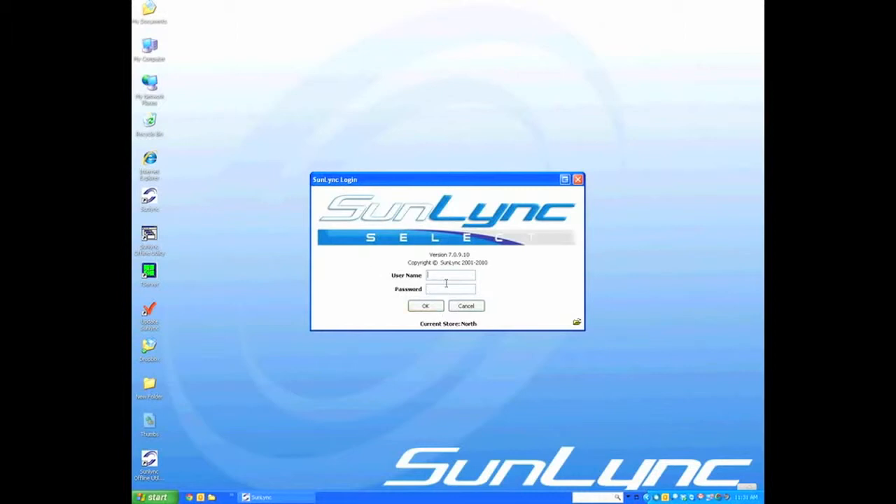
key(Tab)
click(431, 306)
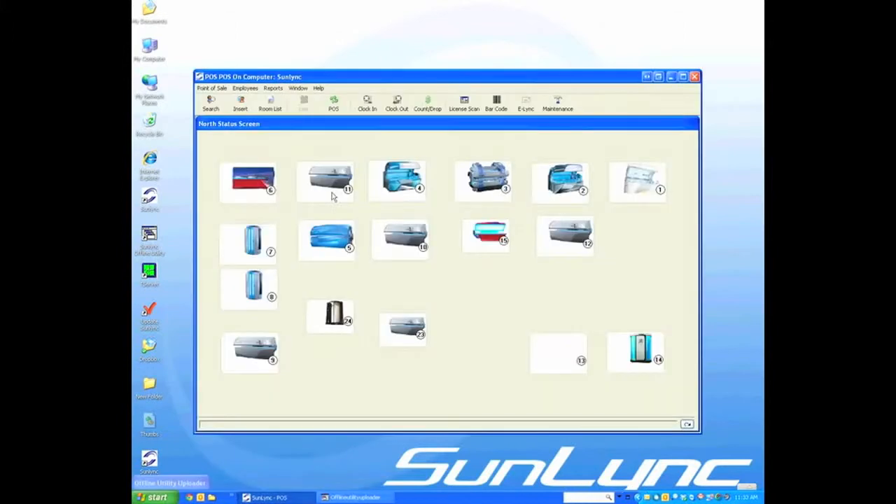
Display SunLync's About information and copy the system details to the clipboard
click(319, 88)
click(336, 123)
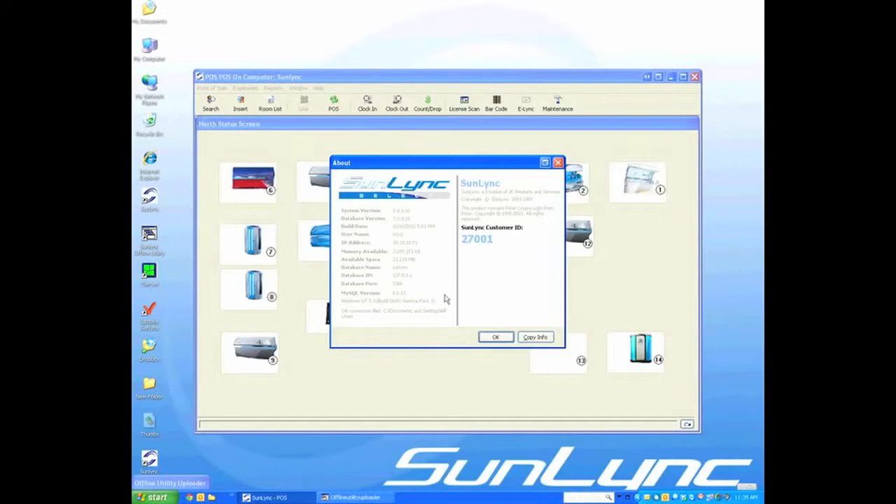
click(535, 338)
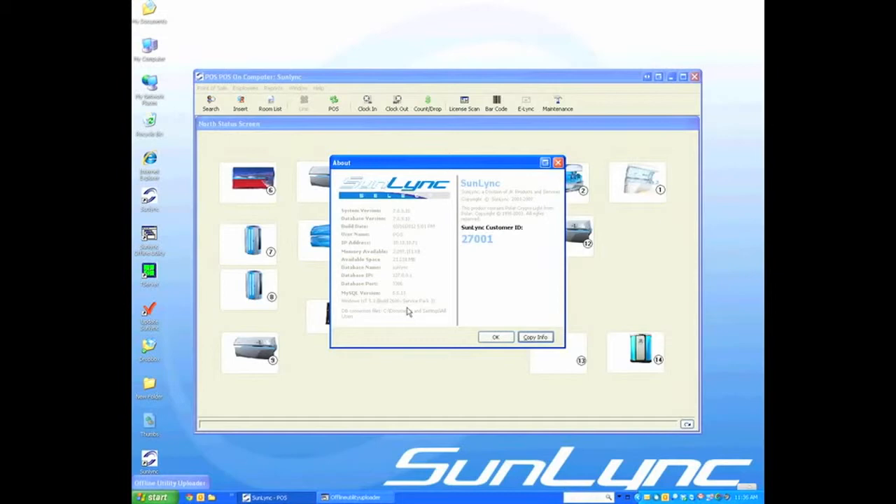
Open a blank Notepad document and paste the copied SunLync system information into it
key(super+r)
text(notepad)
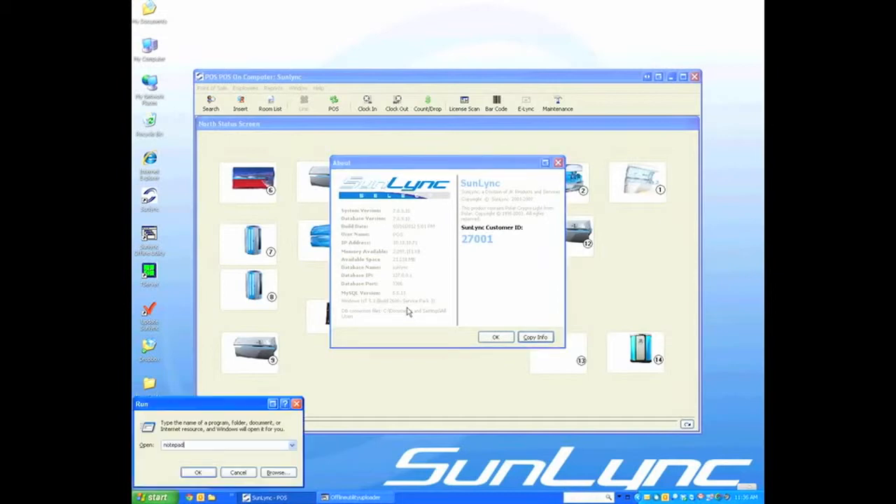
key(Return)
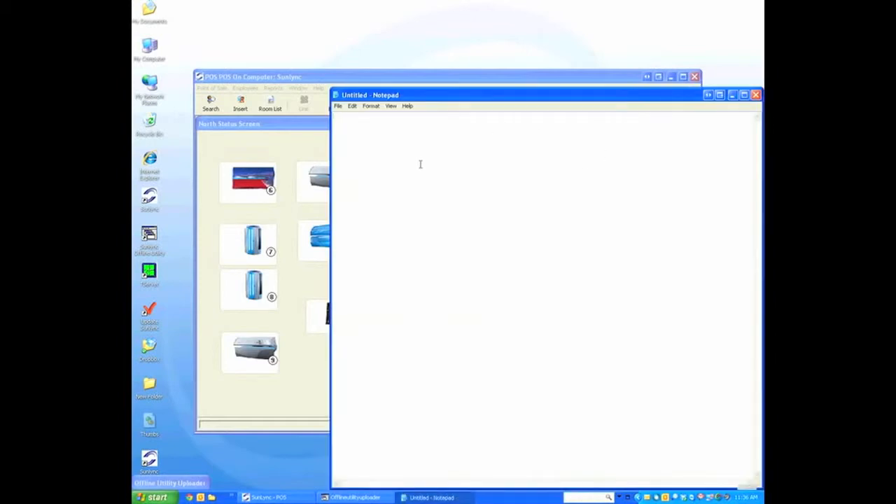
text(System Version: 7.0.9.10 Database Version: 7.0.9.10 Build Date: 03/16/2012 5:01 PM User Name: POS IP Address: 10.13.10.71 Memory Available: 2,097,151 KB Available Space: 21,218 MB Database Name: sunlync Database IP: 127.0.0.1 Database port: 3306 MySQL Version: 5.5.13 OS: Windows NT 5.1 (Build 2600: Service Pack 3) 32 bit DB connection files: DB connection files: C:\Documents and Settings\All Users SunLync Customer ID: 27001)
key(ctrl+a)
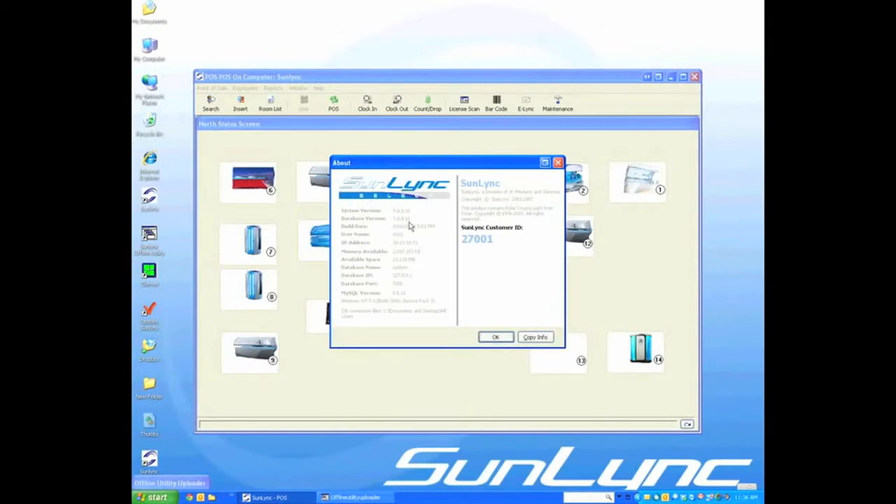
Dismiss the About window and exit SunLync with the Ignore option, without closing the drawer
click(510, 339)
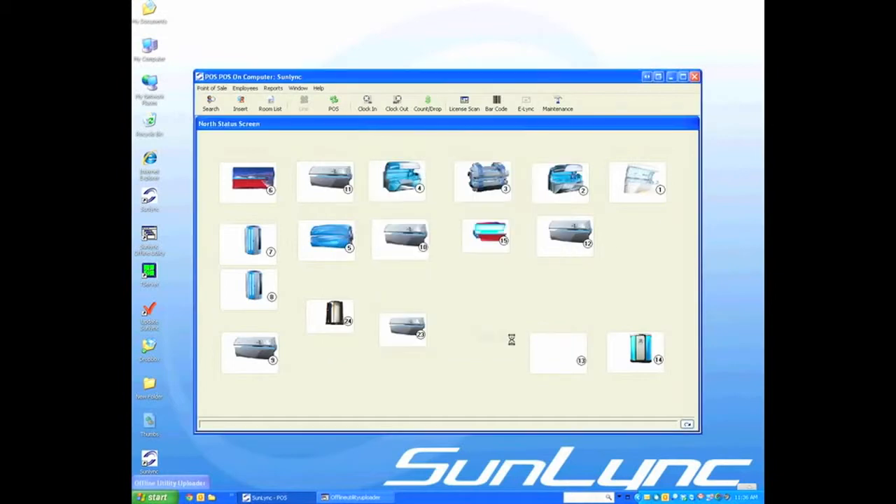
click(695, 77)
click(420, 272)
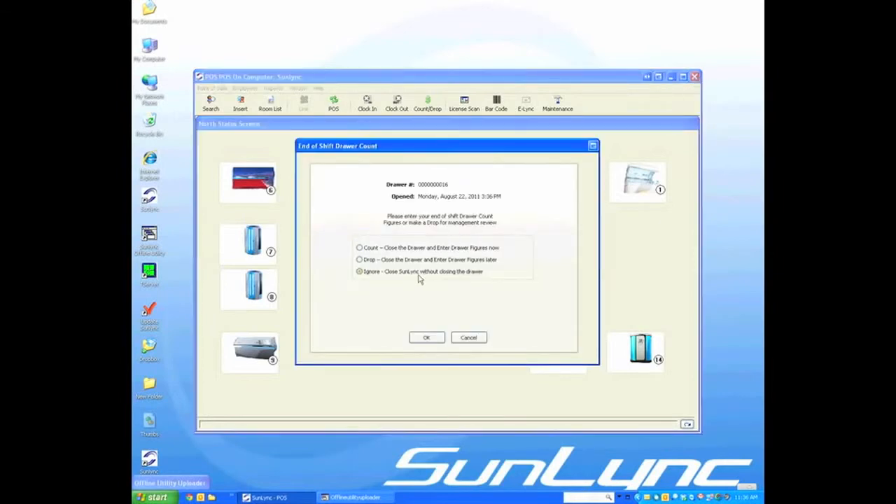
click(422, 337)
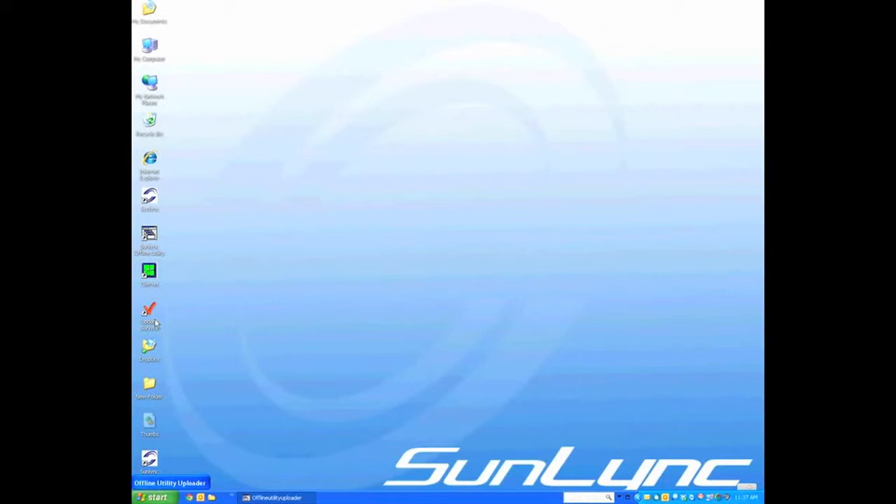
Start the Sunlync Update program, check for updates and agree to update to the new version
double_click(155, 327)
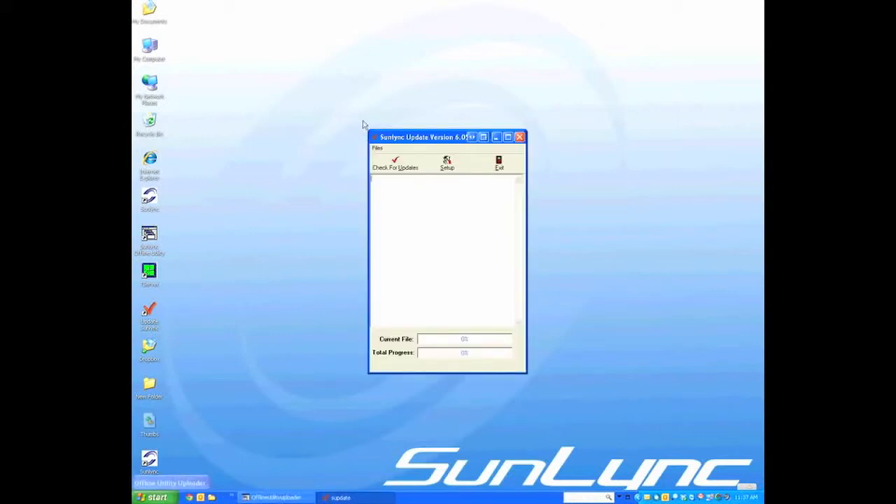
drag(364, 125, 559, 405)
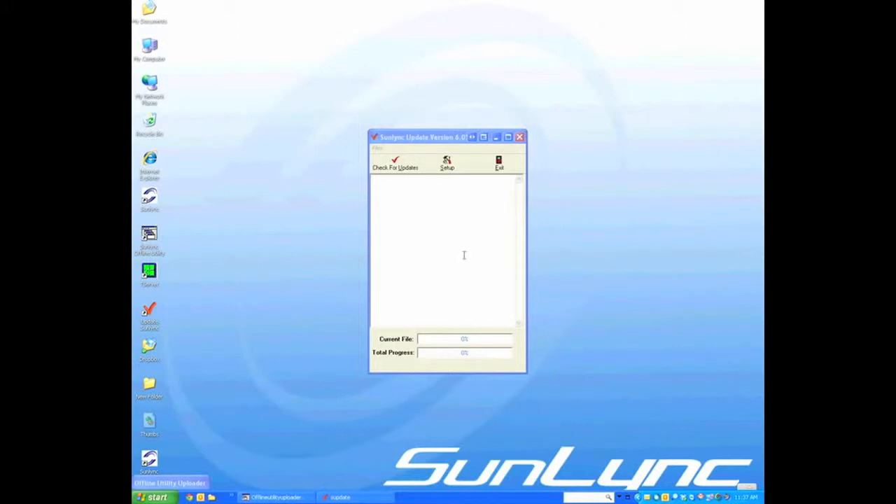
click(434, 151)
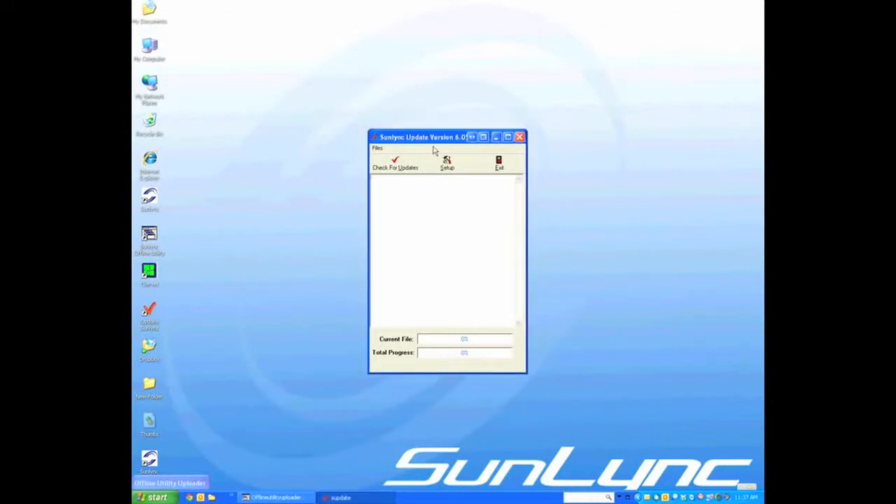
click(402, 171)
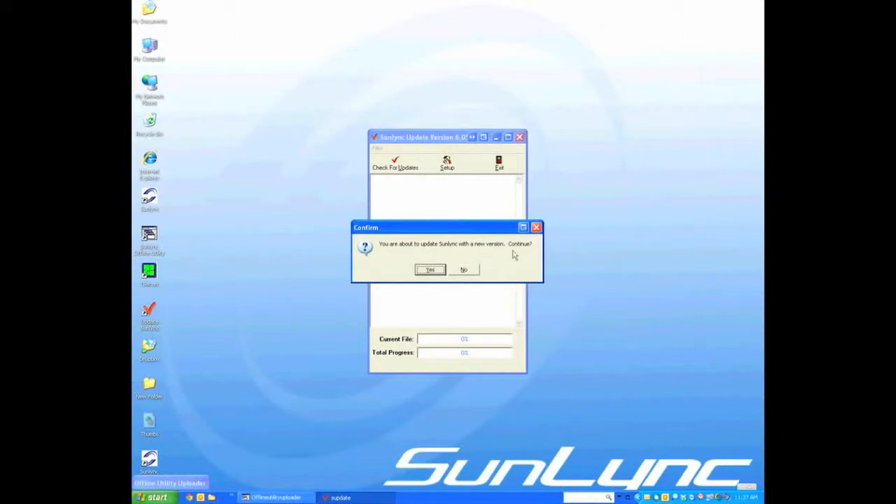
click(442, 270)
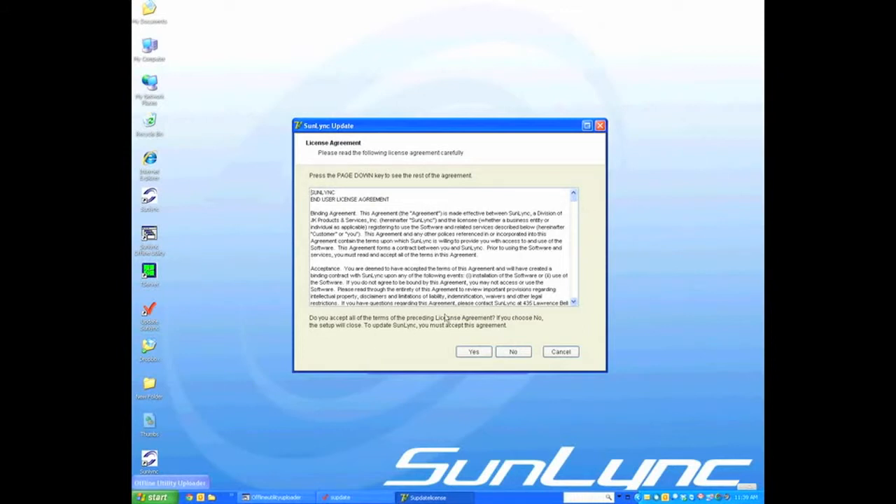
Read to the end of the license agreement, accept it, and exit the updater once the update has finished
drag(574, 201, 575, 310)
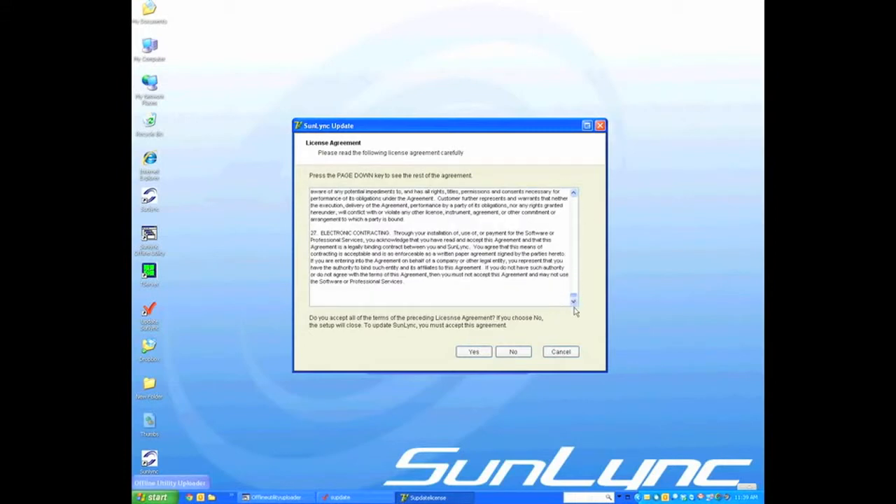
click(481, 355)
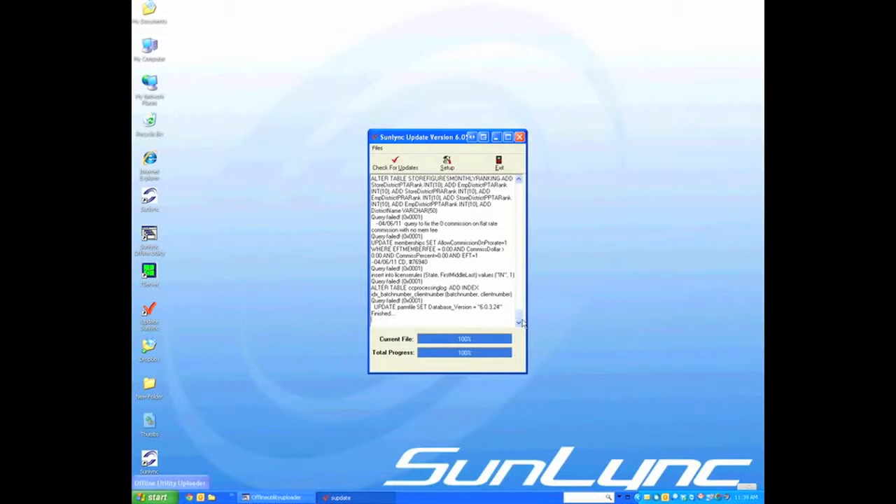
click(500, 166)
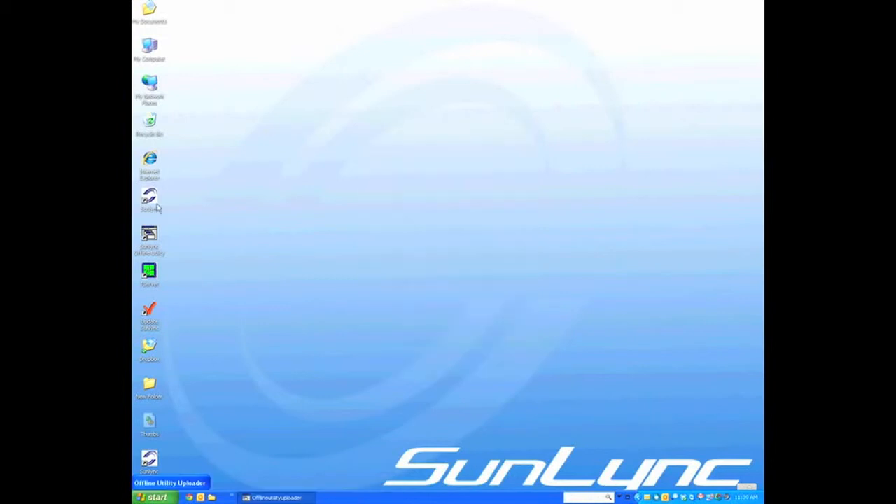
Relaunch SunLync, log in as POS and acknowledge the version warning
double_click(157, 207)
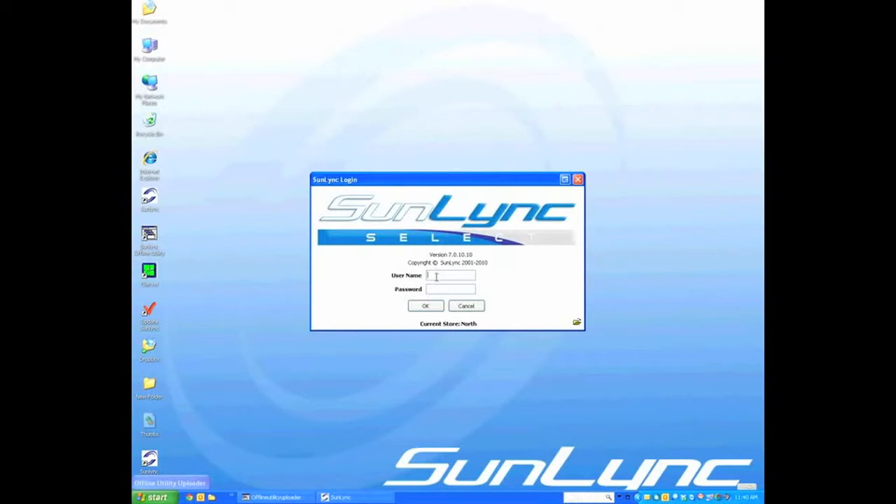
text(POS)
key(Tab)
key(Return)
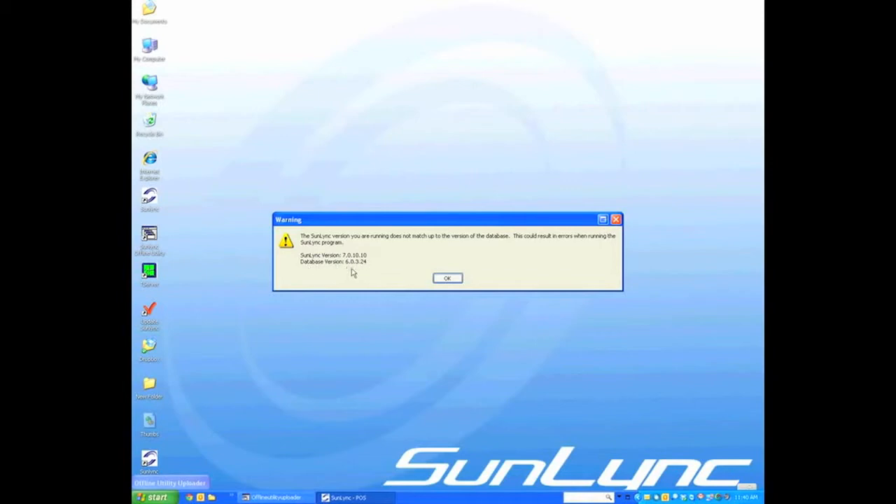
click(449, 282)
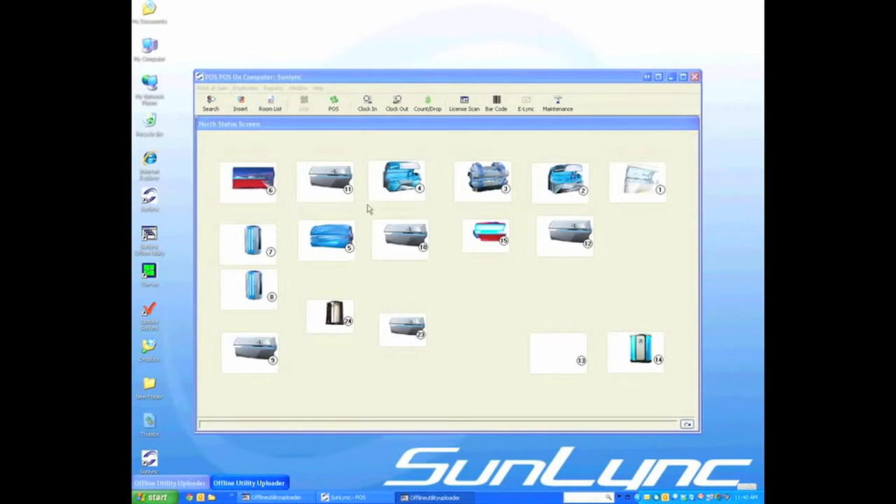
Close both minimized Offline Utility Uploader windows, leaving only SunLync running
click(382, 91)
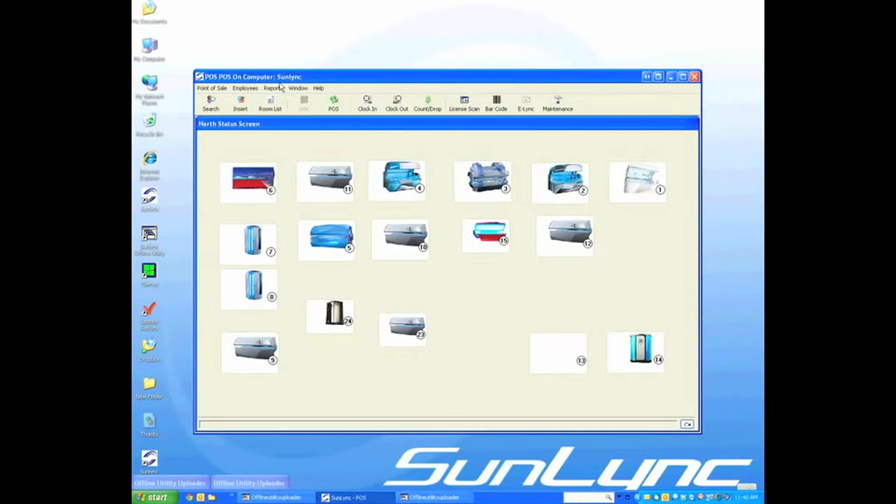
click(181, 487)
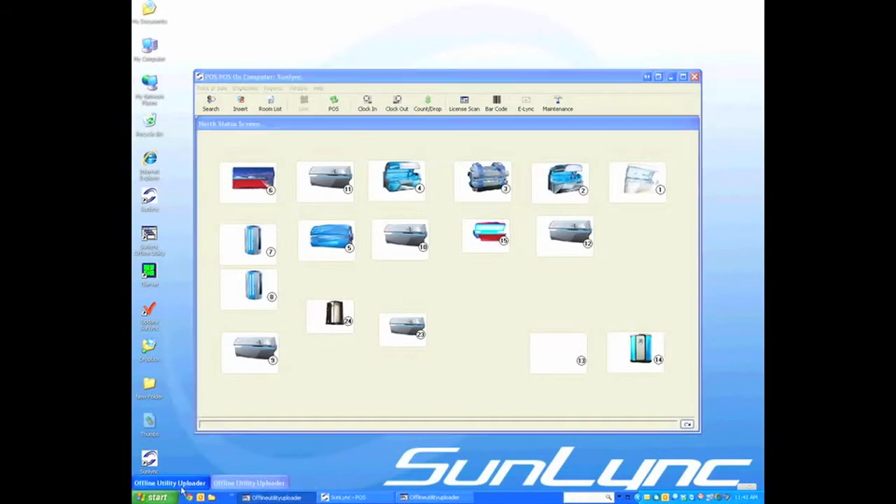
right_click(341, 499)
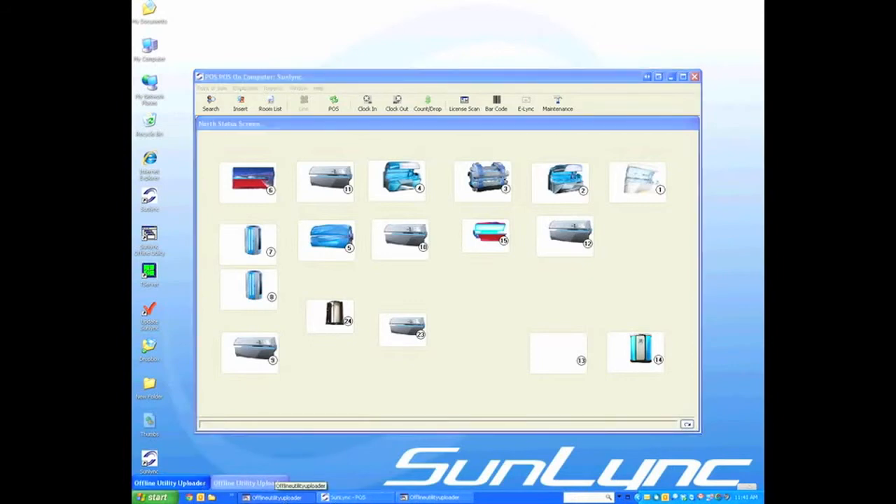
click(296, 496)
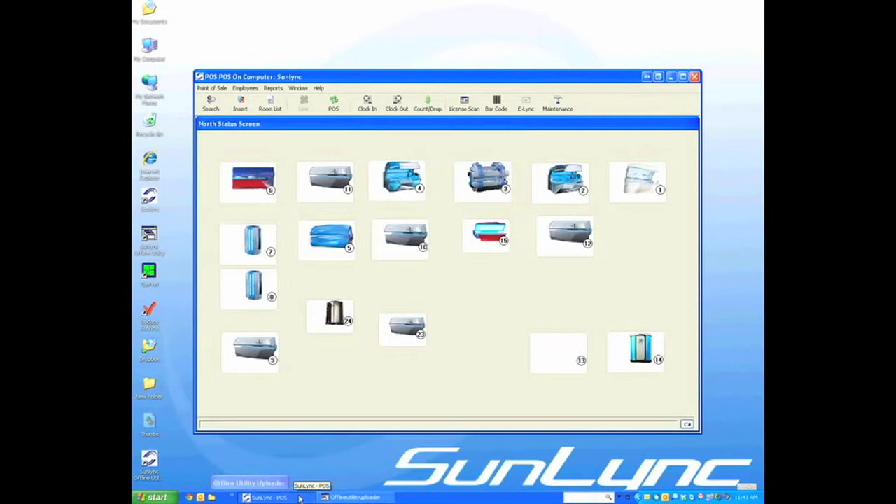
click(296, 498)
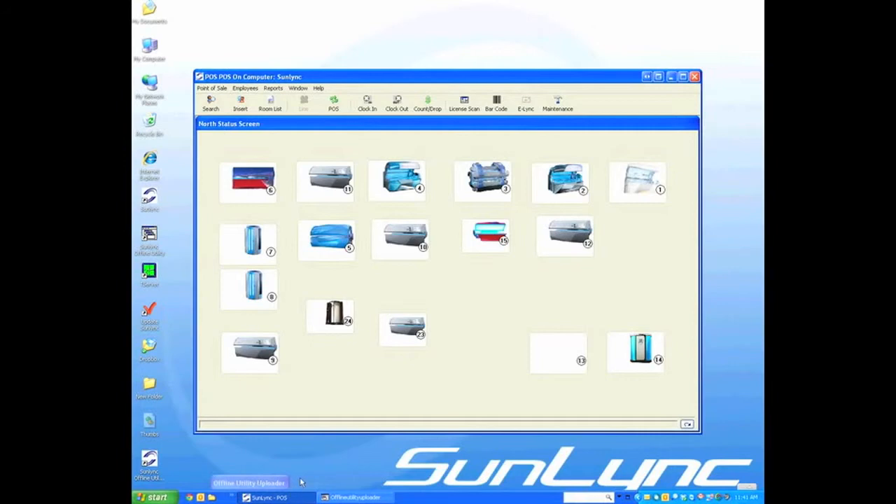
right_click(342, 498)
click(362, 496)
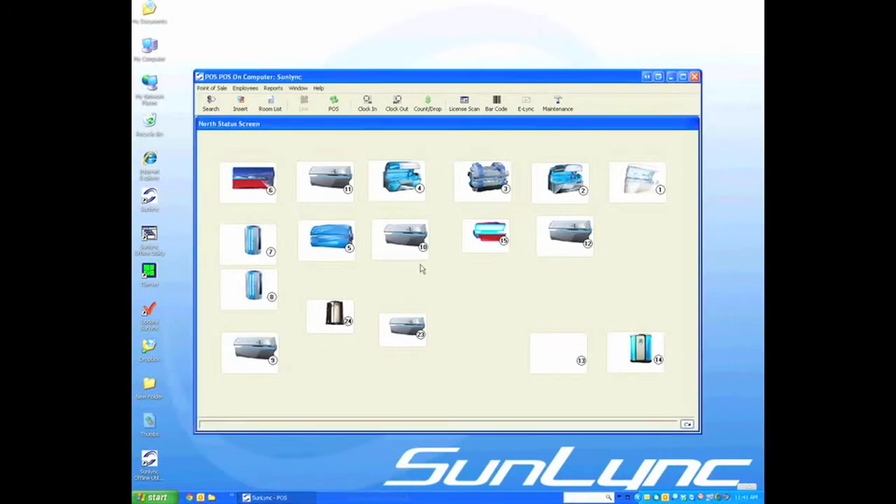
Check the system version and database version in SunLync's About information
click(321, 89)
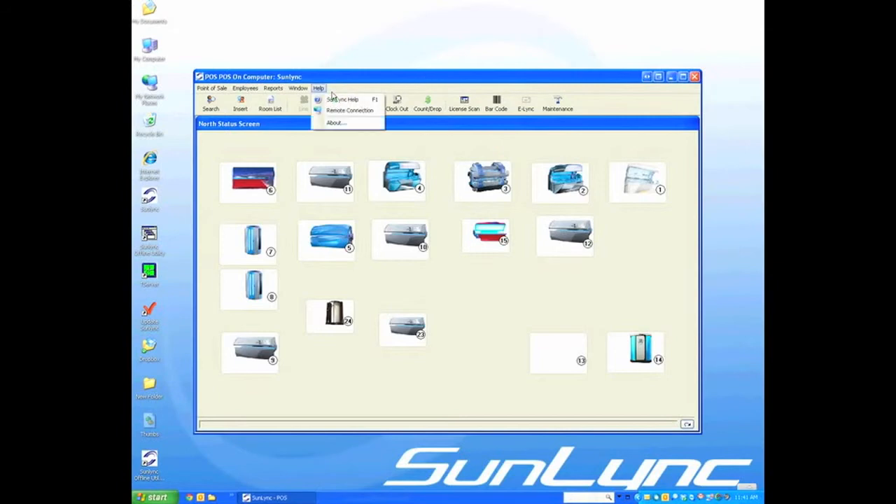
click(336, 123)
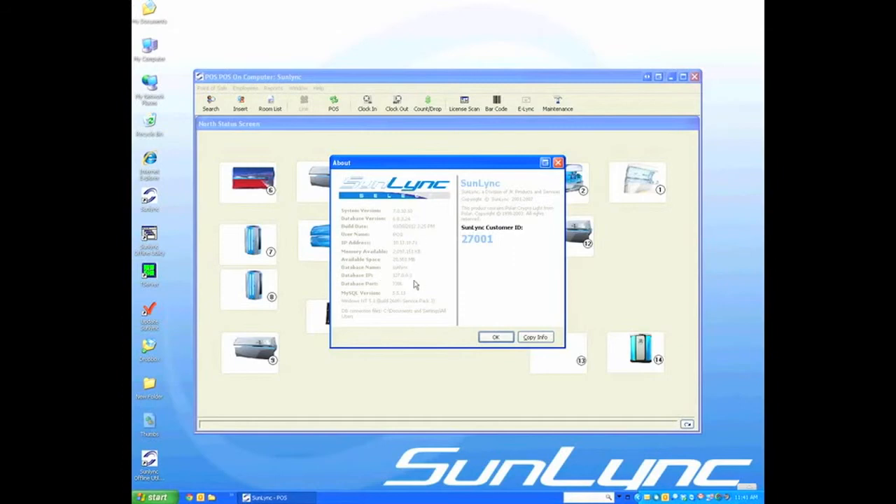
click(502, 342)
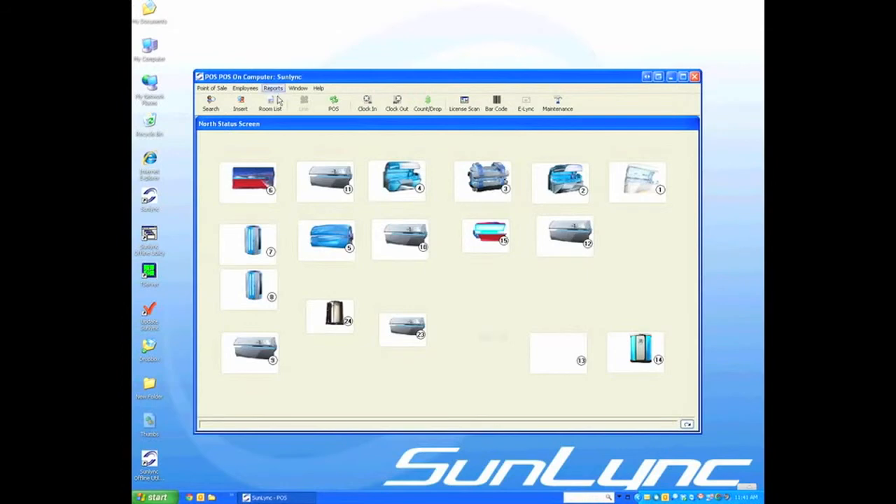
Exit SunLync and confirm the end-of-shift drawer dialog
click(695, 77)
click(426, 338)
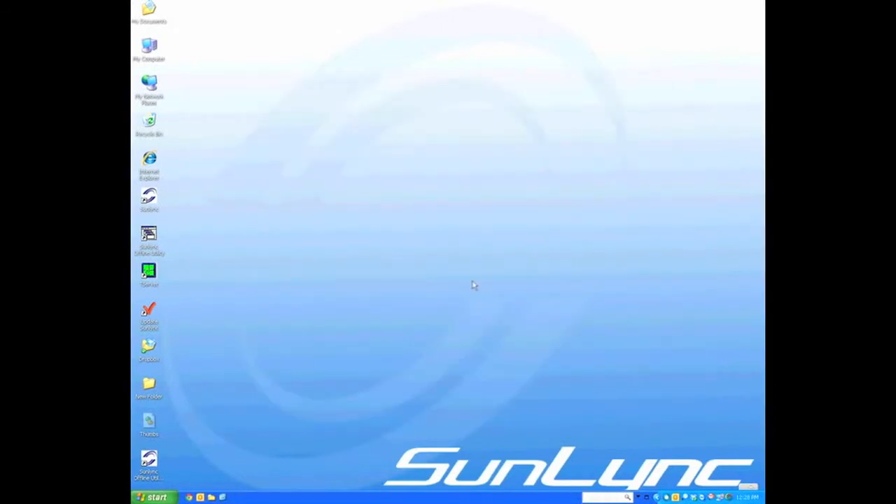
Launch DbUpdate from the C:\Program Files\Sunlync\Database Update Utility folder
double_click(153, 56)
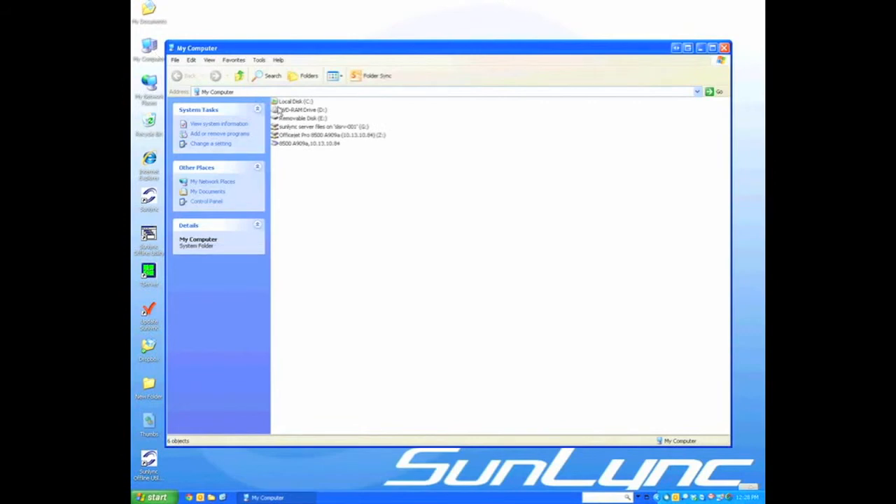
double_click(278, 105)
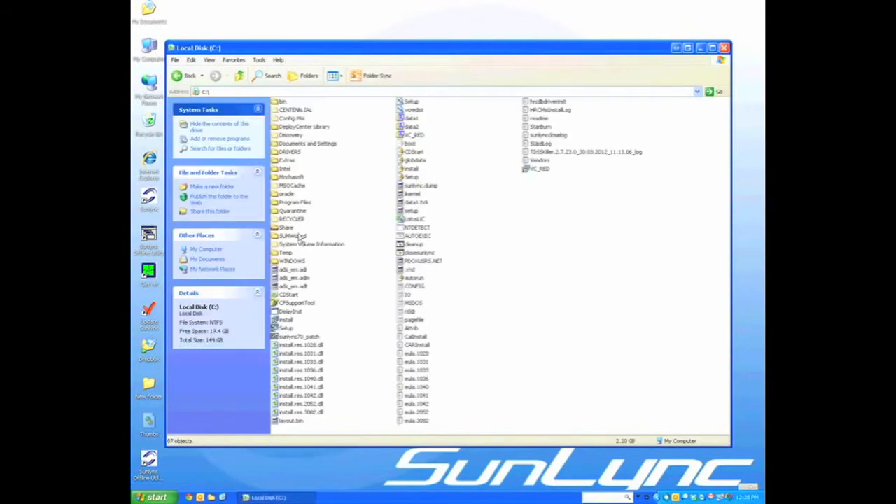
double_click(297, 204)
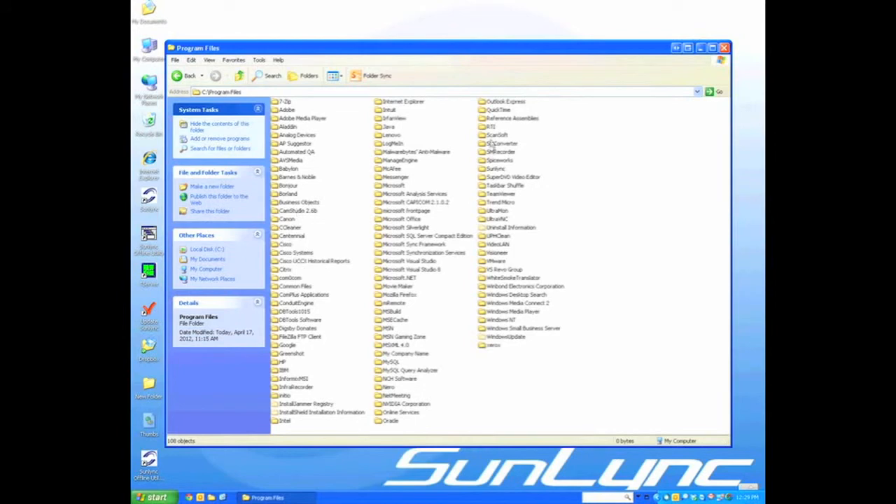
double_click(498, 169)
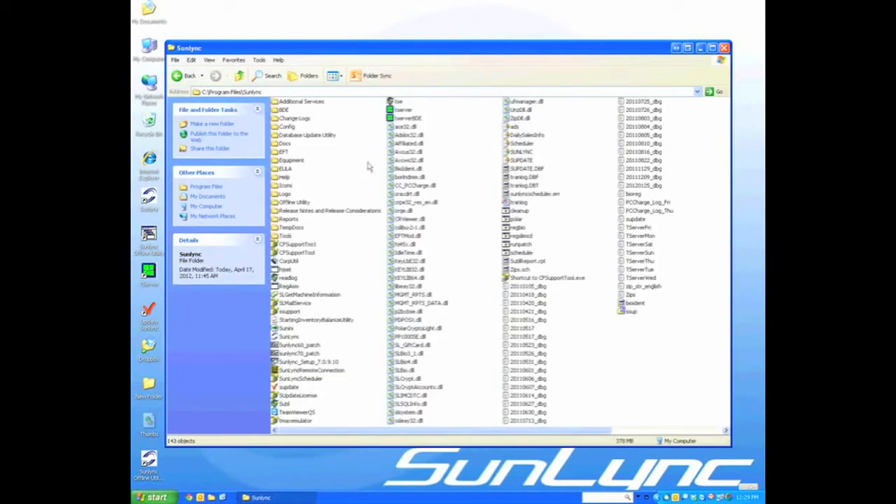
double_click(305, 142)
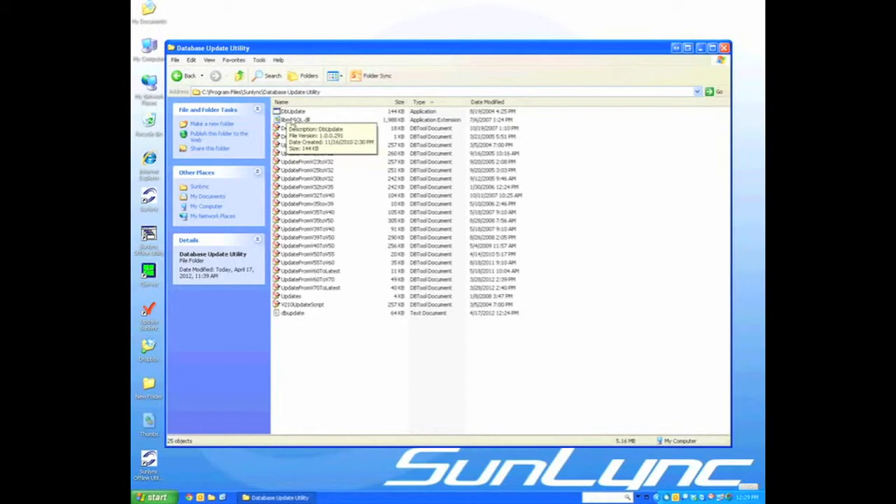
double_click(292, 112)
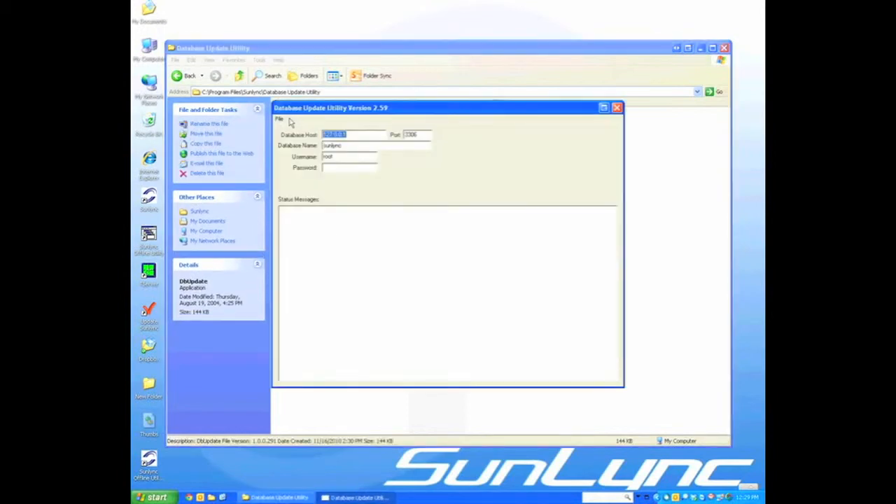
Try to run the UpdateFromV70ToLatest script with the database password left blank
click(281, 121)
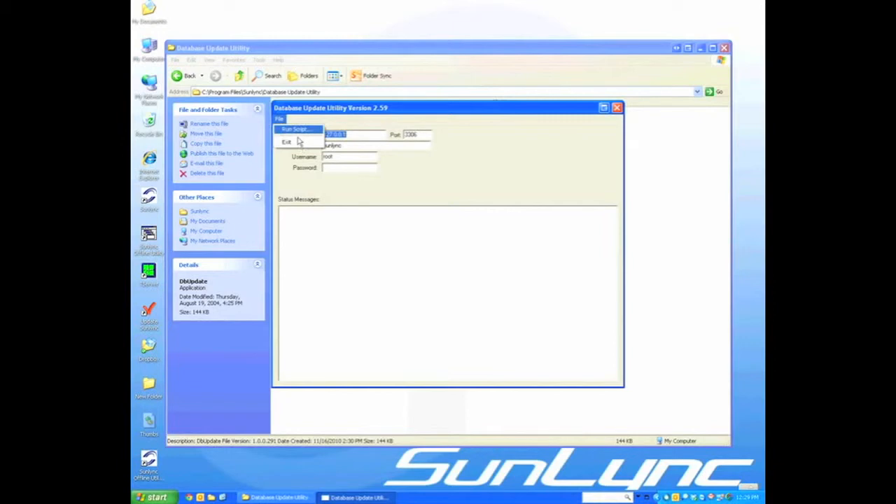
click(298, 136)
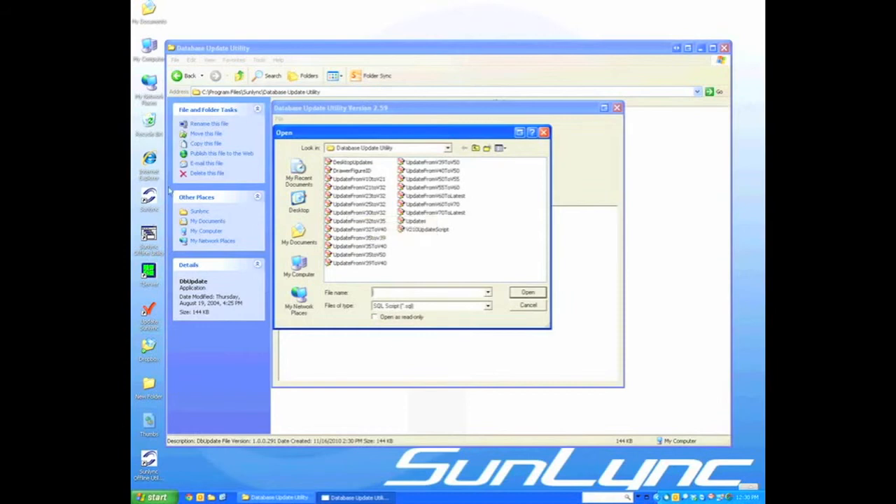
double_click(452, 212)
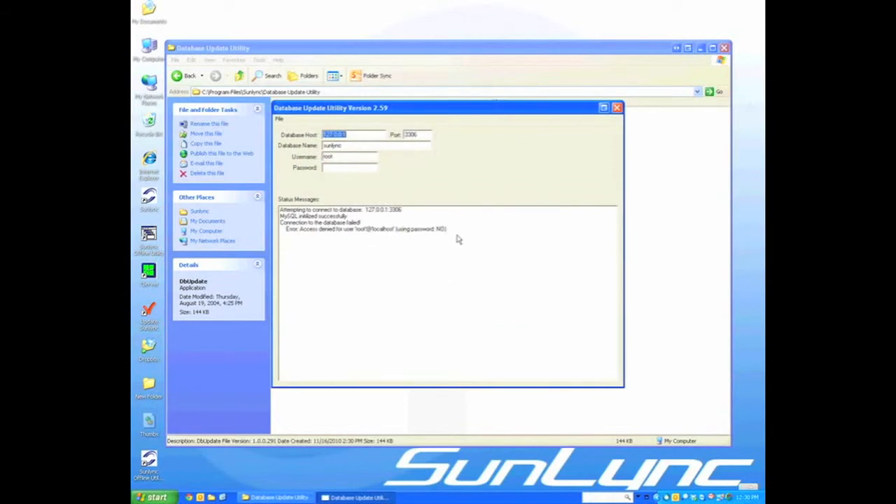
Enter the database password for the root user and review the database host, name and username fields
click(342, 171)
text(******)
double_click(371, 138)
click(352, 149)
click(351, 161)
Run the UpdateFromV70ToLatest script on the sunlync database and acknowledge its completion
click(279, 119)
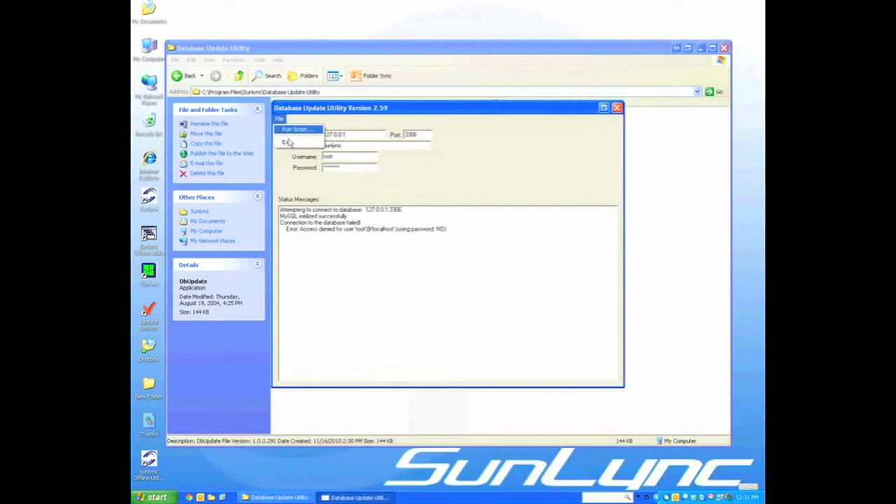
click(291, 130)
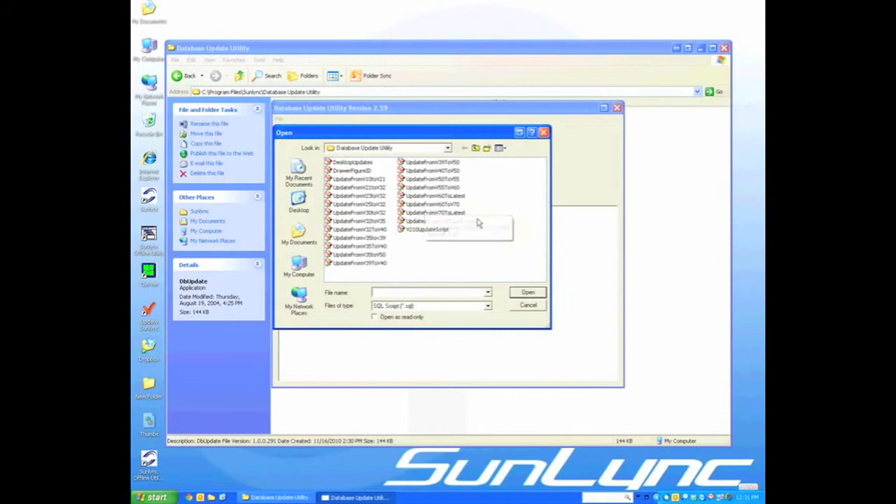
double_click(457, 212)
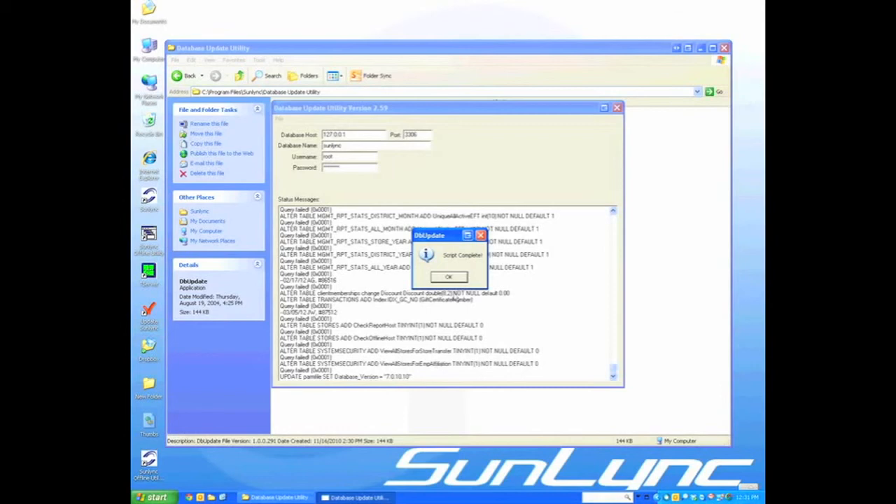
click(449, 277)
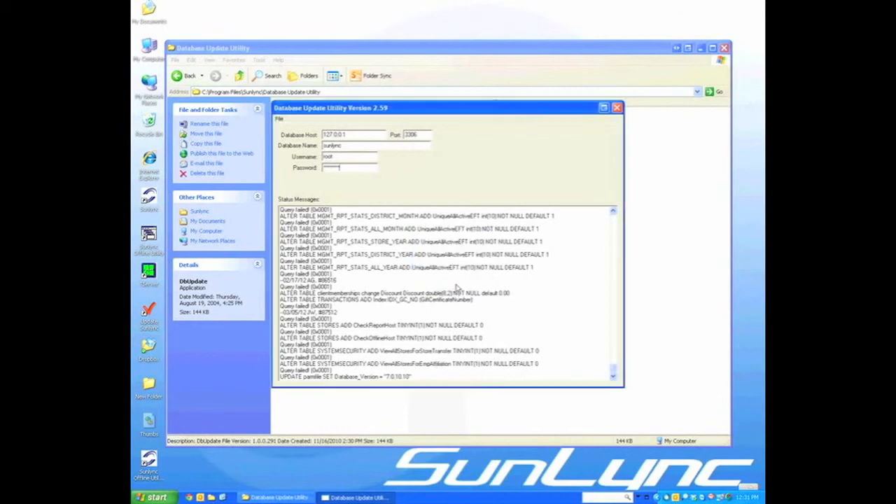
Exit the Database Update Utility and close its folder window
click(282, 119)
click(286, 151)
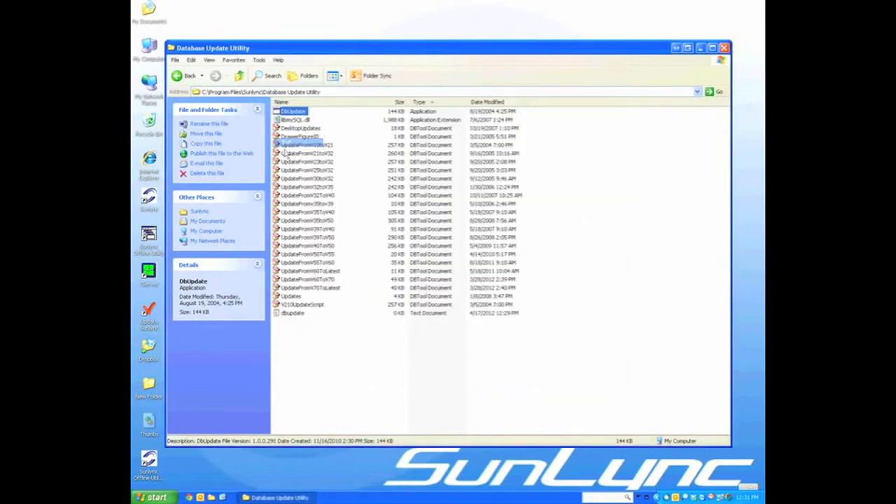
click(725, 49)
Relaunch SunLync and log in as POS with the account password
double_click(161, 208)
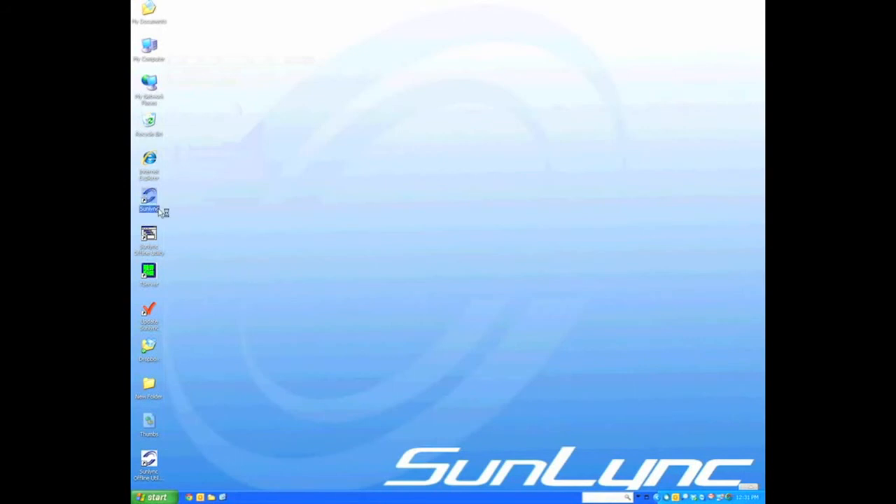
text(RCL)
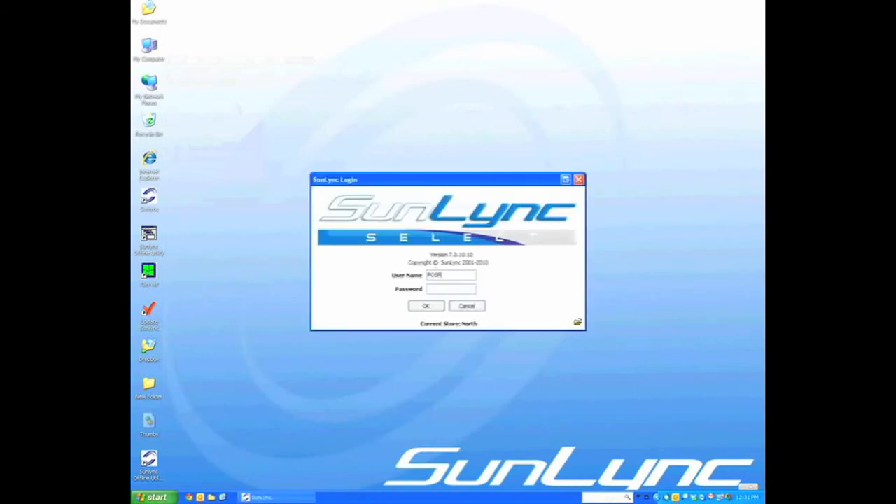
key(Tab)
text(***)
key(Return)
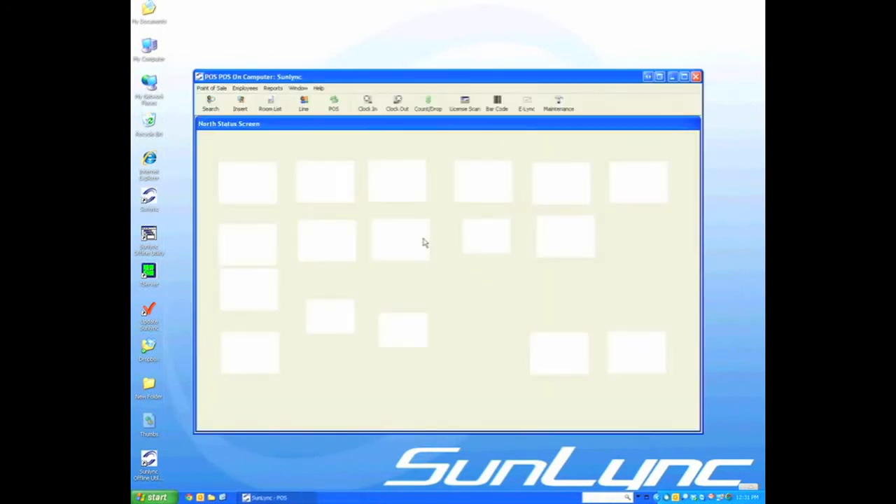
Check the system version and database version again in SunLync's About information, then close it
click(319, 88)
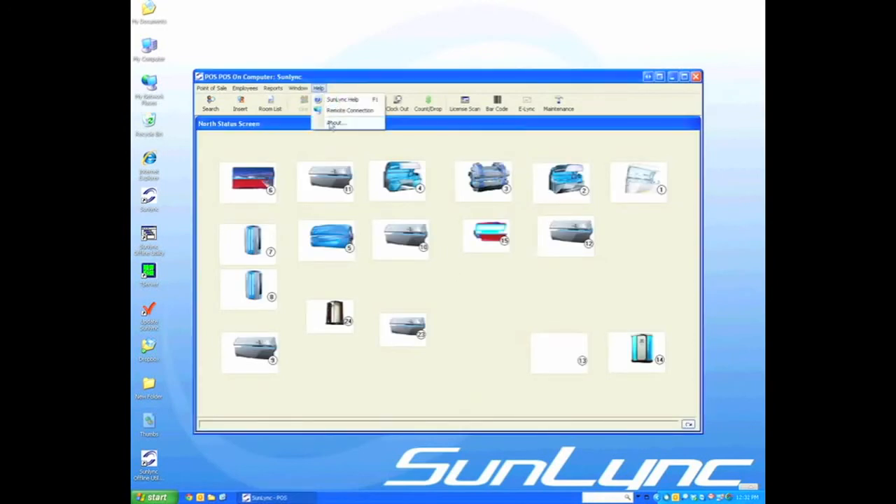
click(335, 122)
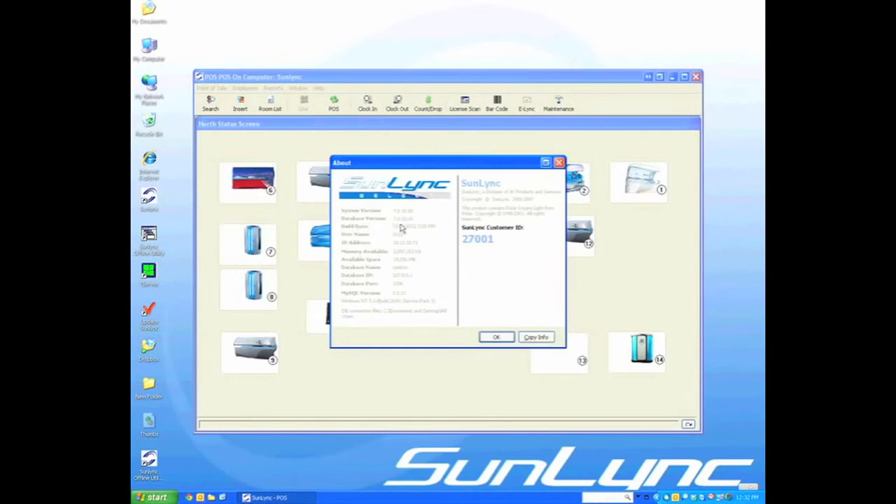
click(496, 339)
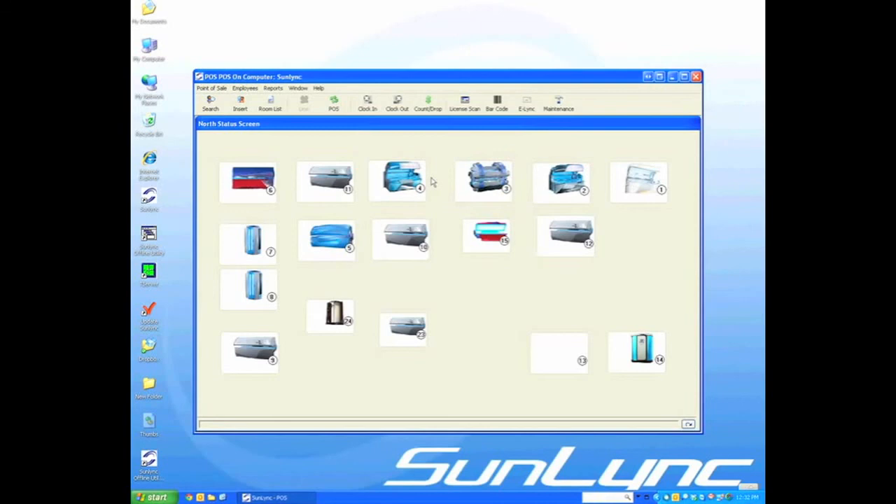
click(423, 224)
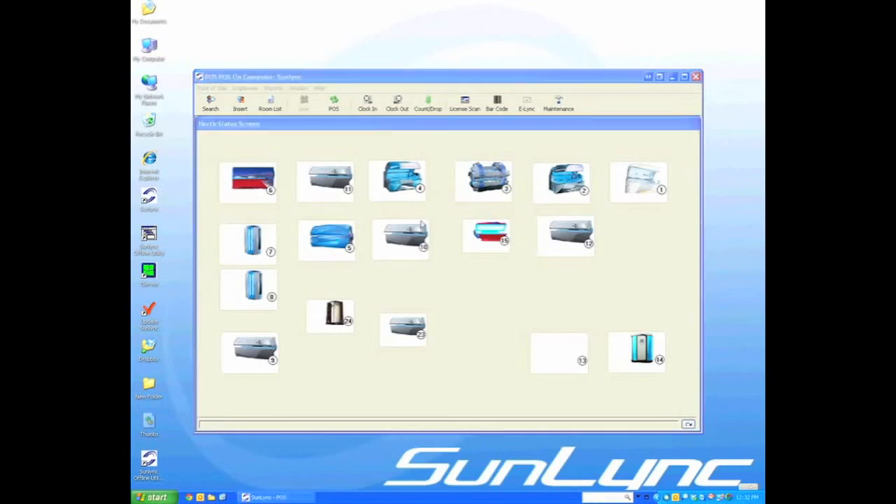